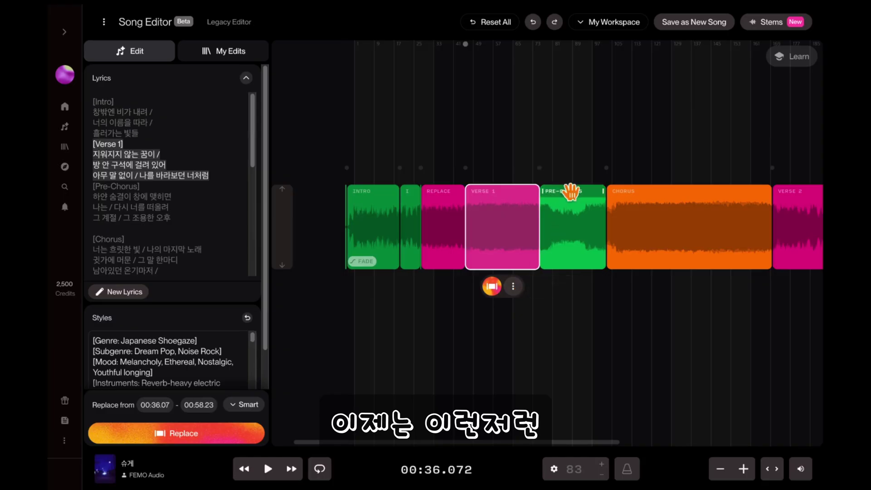
Select the Pre-Chorus section on the timeline and open its clip options.
left_click(570, 192)
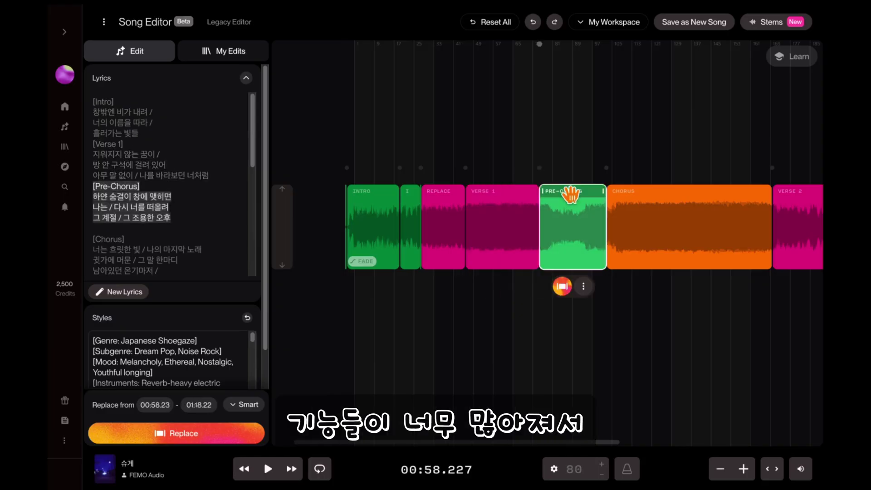
right_click(571, 195)
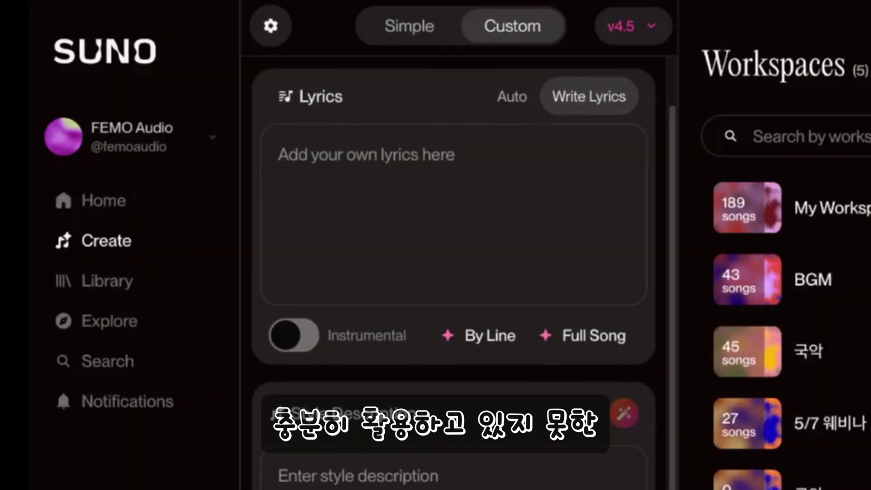
scroll(453, 272, "down", 3)
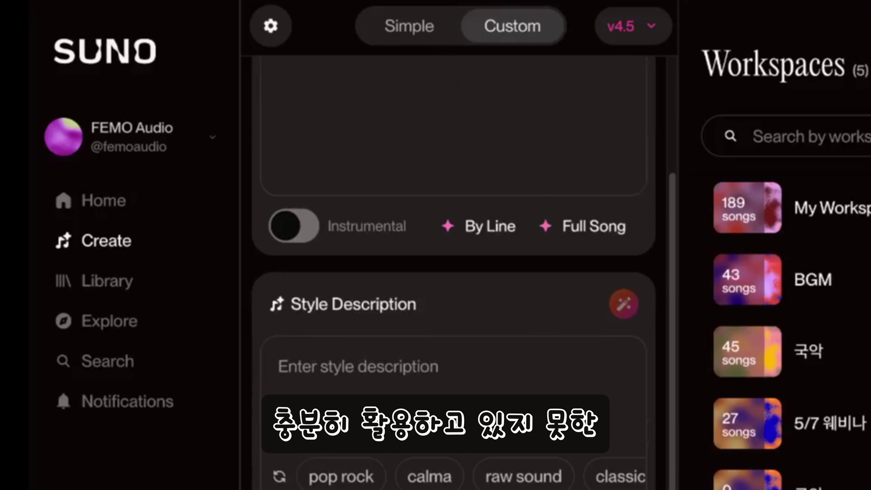
scroll(454, 272, "down", 5)
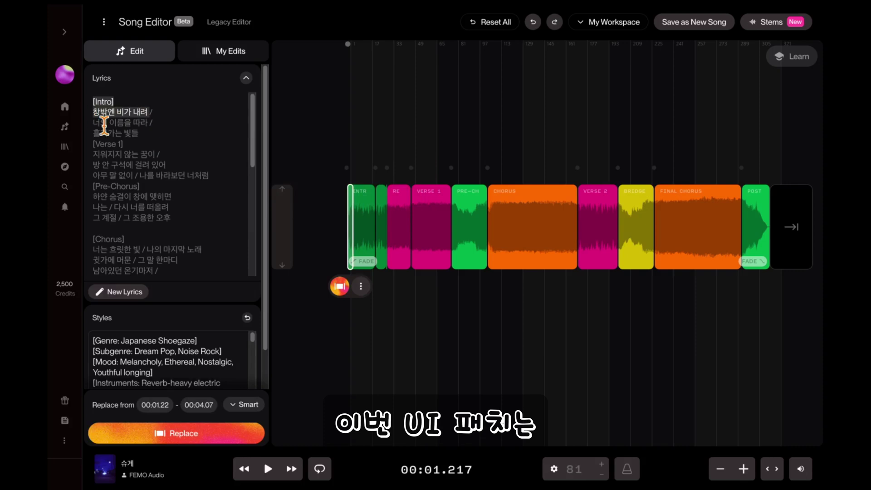
Enter "내가 사랑하늬" in the new lyrics for the selected Intro line "창밖엔 비가 내려".
left_click(129, 295)
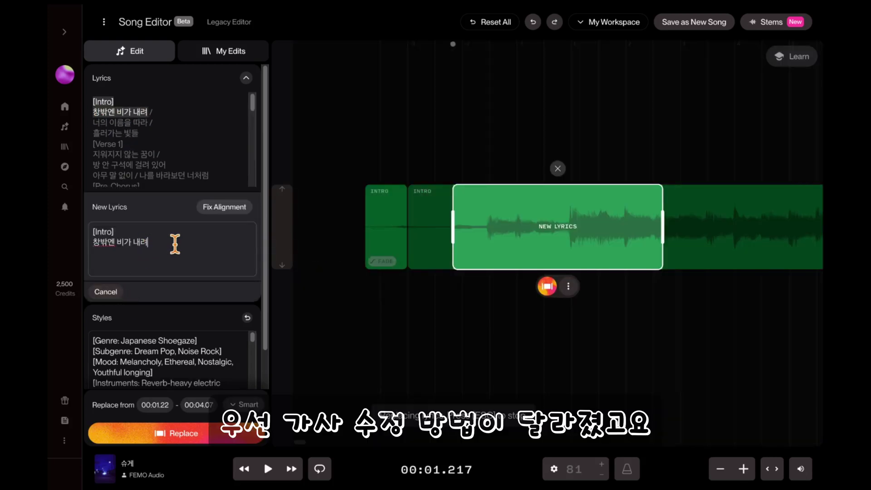
type("내가 사랑하늬")
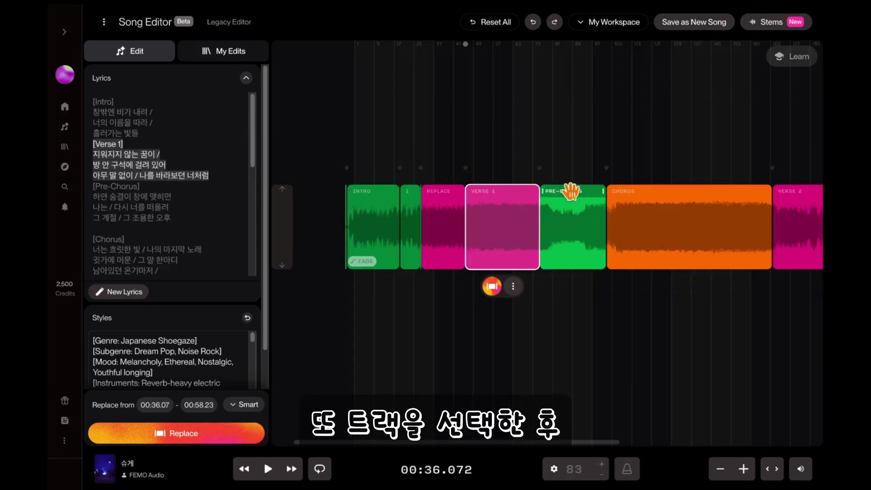
Rename the Pre-Chorus section to "안녕하세요~^^" and lower its clip volume.
left_click(571, 193)
right_click(571, 193)
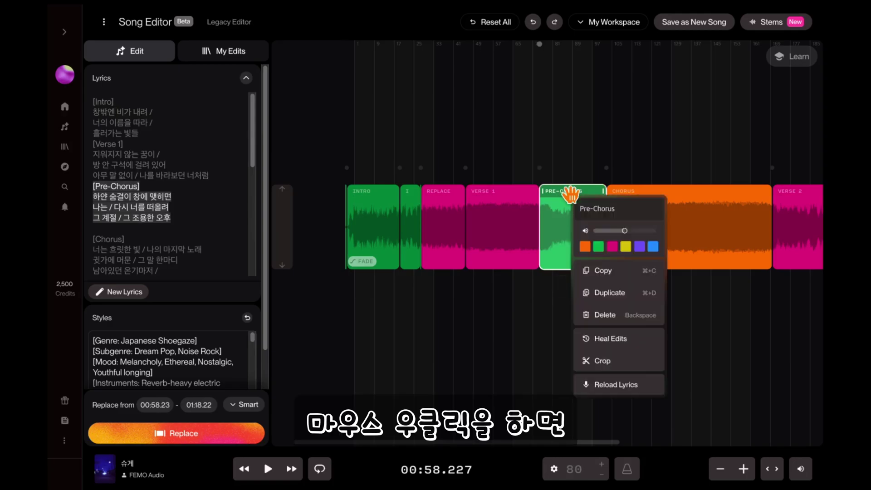
left_click(597, 208)
type("안녕해")
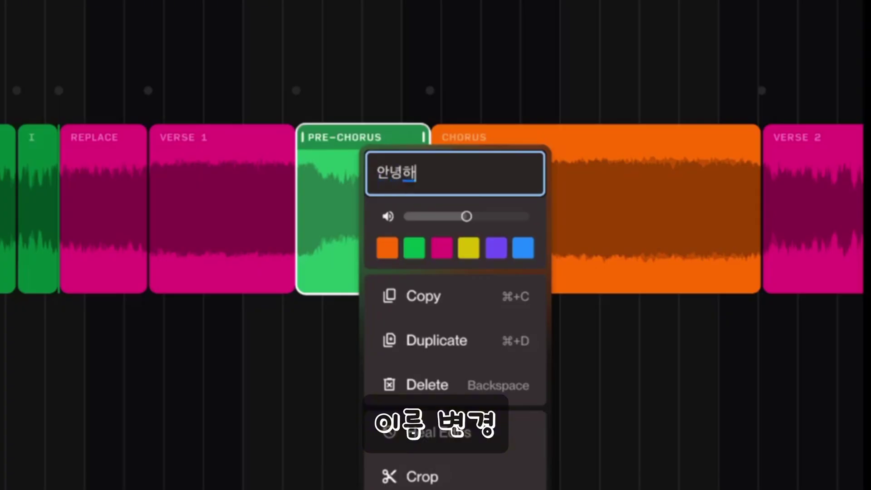
type("세요~^^")
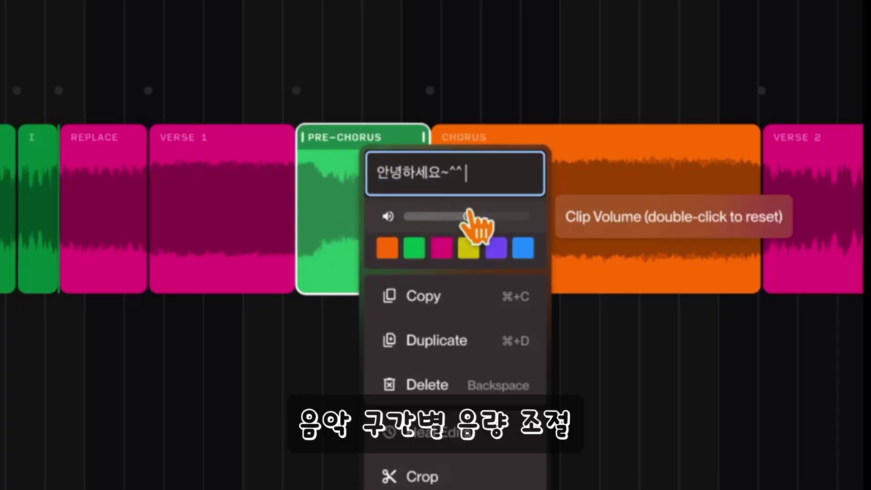
left_click_drag(477, 213, 443, 217)
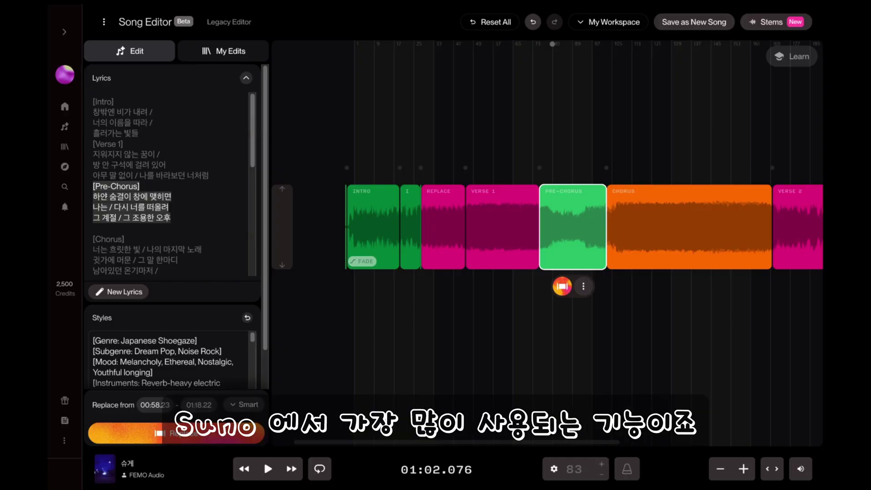
Draft the new lyrics "이런식으로 원하는 가사를 수정할 수 있습니다." for the Pre-Chorus line "그 계절 / 그 조용한 오후" and cancel the replacement.
left_click(194, 224)
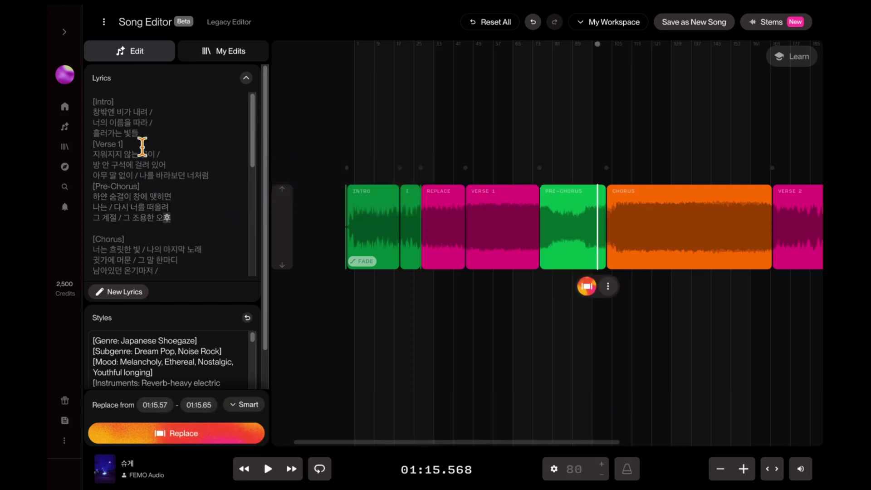
scroll(190, 208, "down", 1)
triple_click(185, 213)
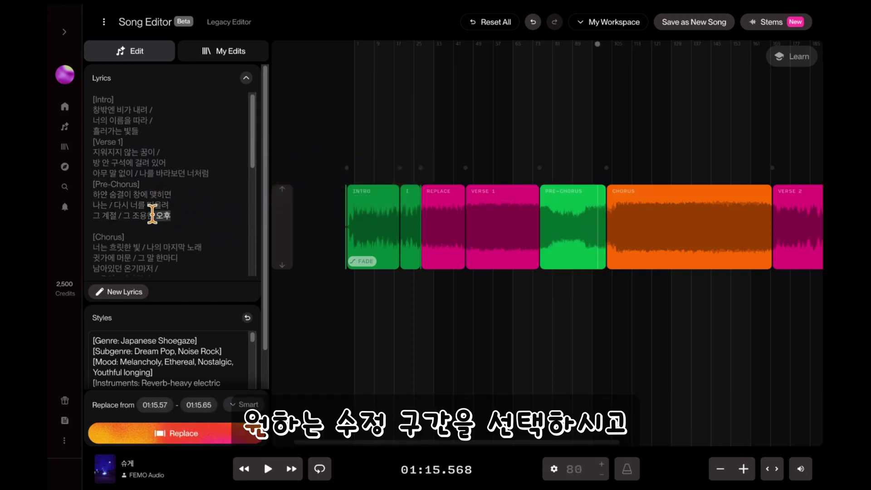
left_click(132, 297)
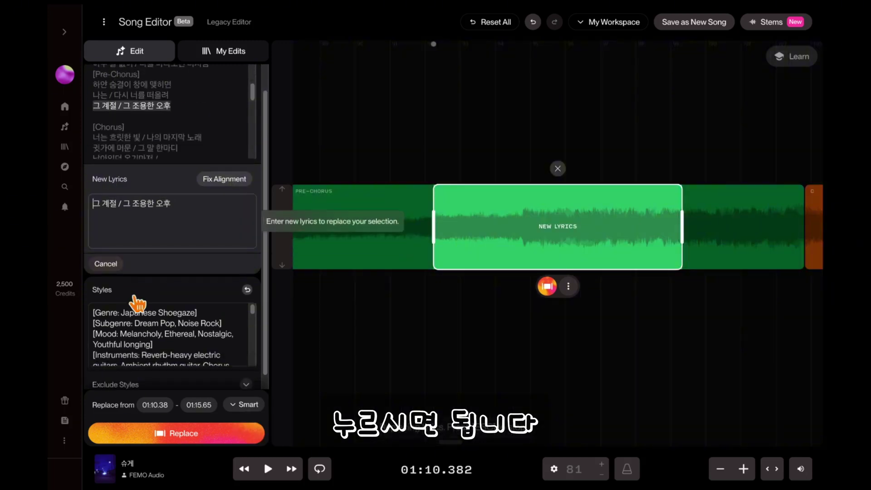
key("ctrl+a")
type("이런식")
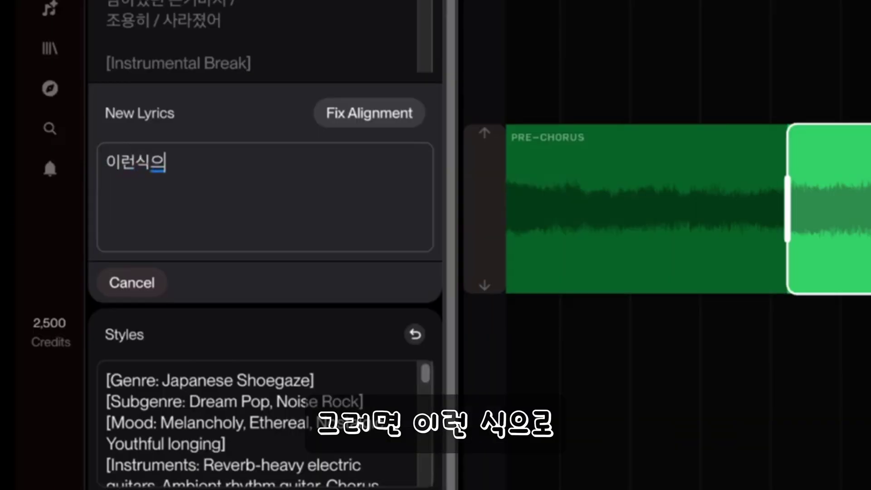
type("으로 이")
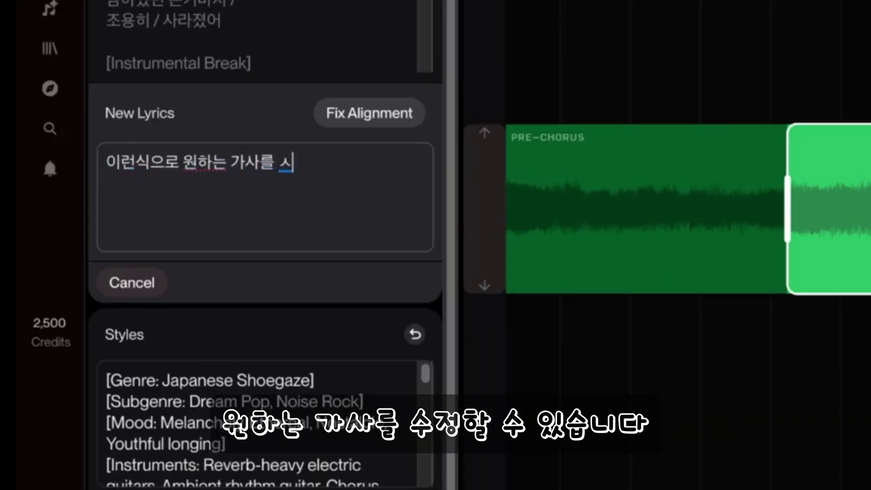
type("할 수 있습니다.")
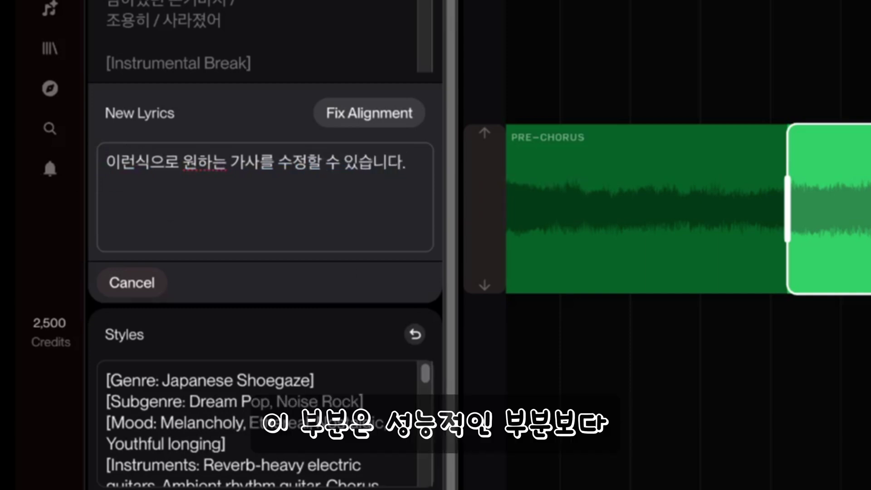
left_click(132, 283)
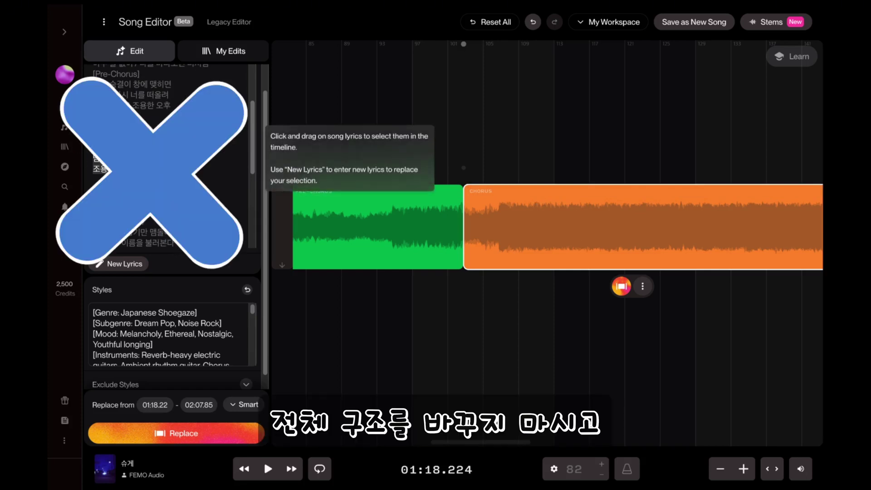
Insert an empty 32-beat section between Verse 1 and Pre-Chorus and collapse its Add Lyrics area.
left_click(97, 140)
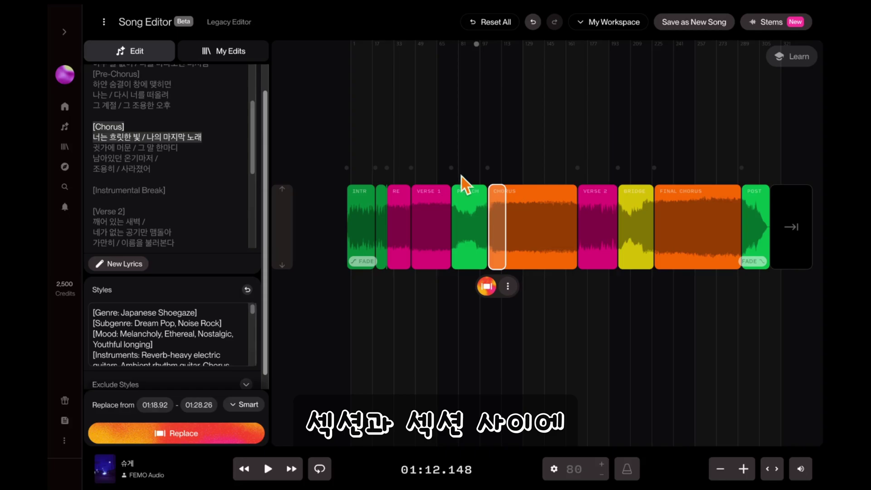
mouse_move(457, 169)
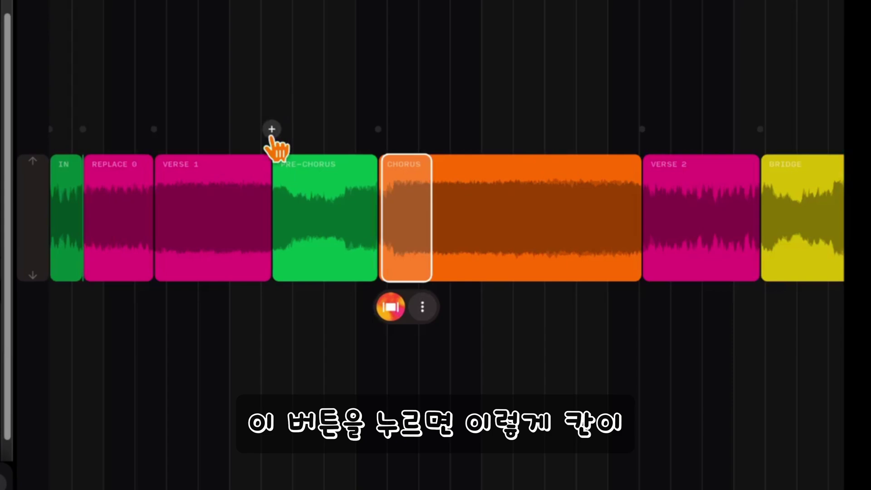
left_click(272, 129)
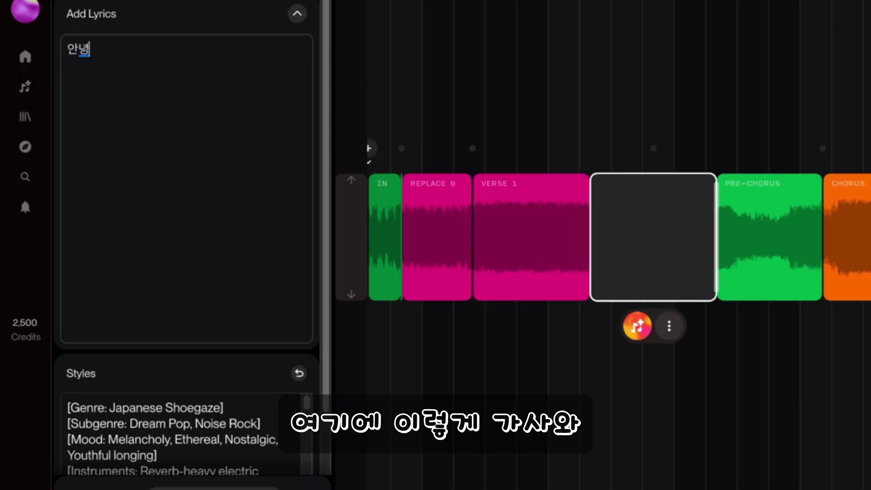
left_click_drag(167, 468, 60, 422)
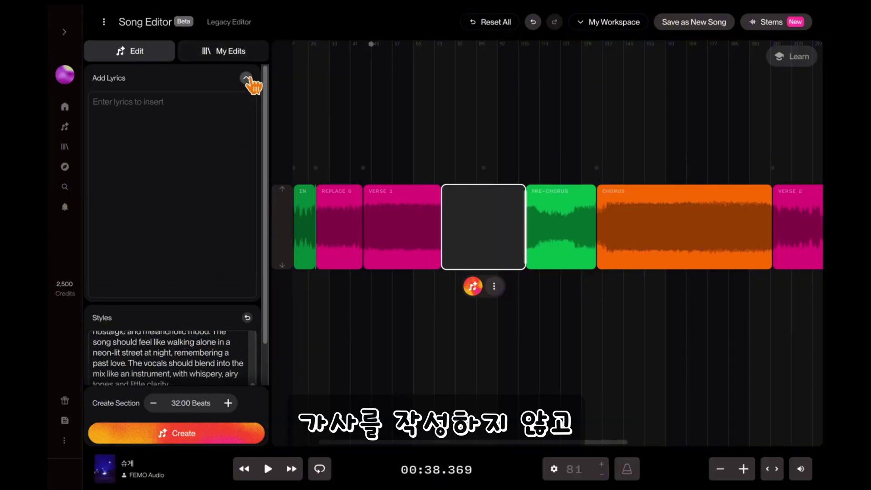
left_click(247, 78)
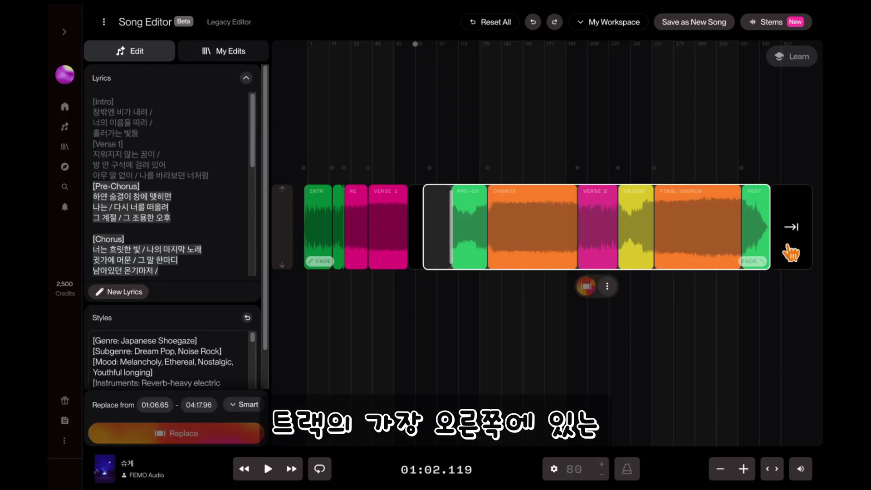
Set the song extension to start near the Postlude, and select the Chorus section on the timeline.
left_click(792, 252)
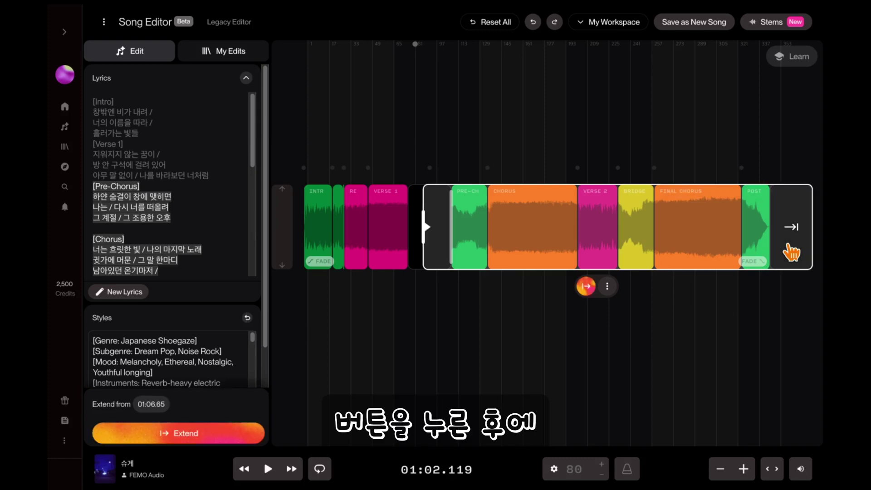
left_click_drag(453, 226, 751, 227)
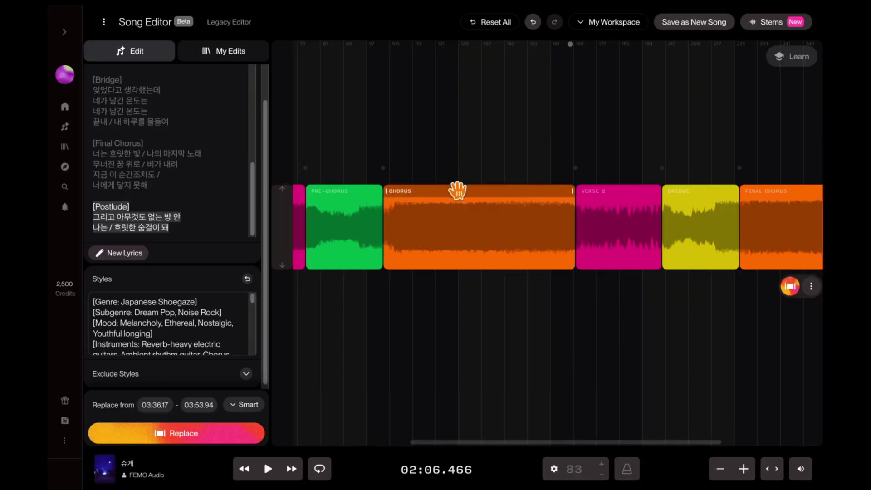
mouse_move(459, 189)
left_mouse_down()
mouse_move(570, 185)
mouse_move(627, 202)
mouse_move(467, 195)
left_mouse_up()
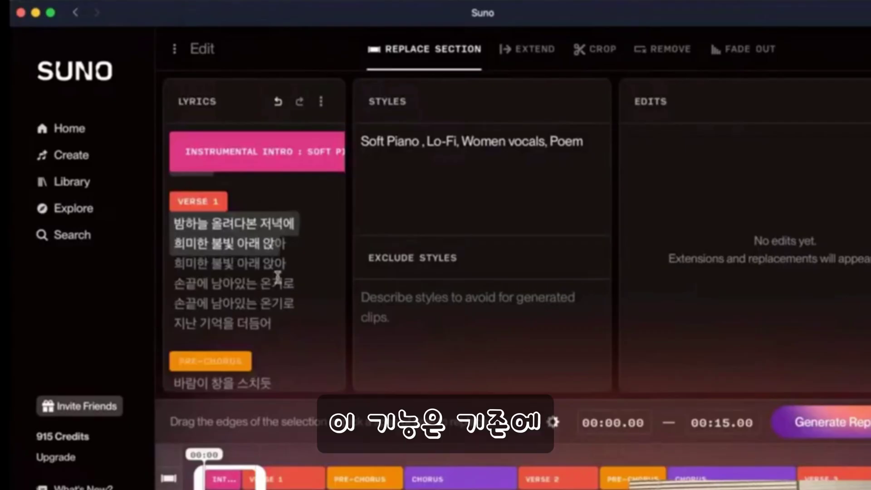
Delete the repeated line "손끝에 남아있는 온기로" from the Verse 1 lyrics.
left_click_drag(295, 304, 296, 285)
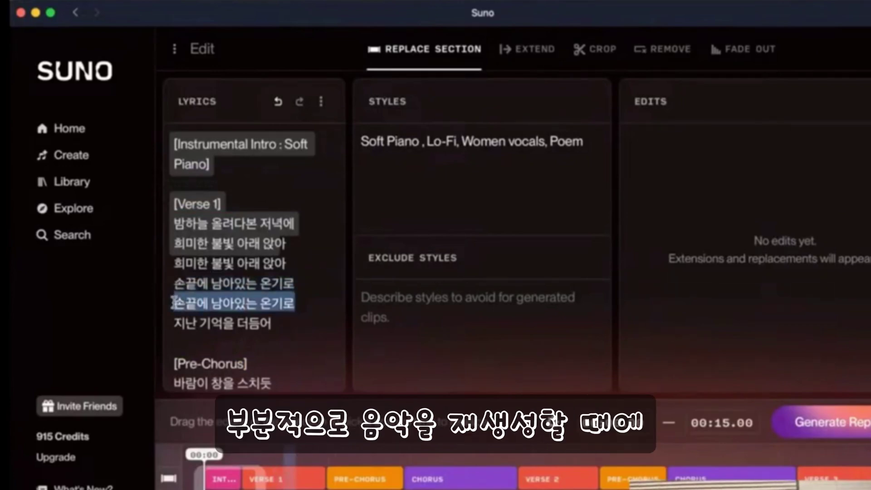
key("BackSpace")
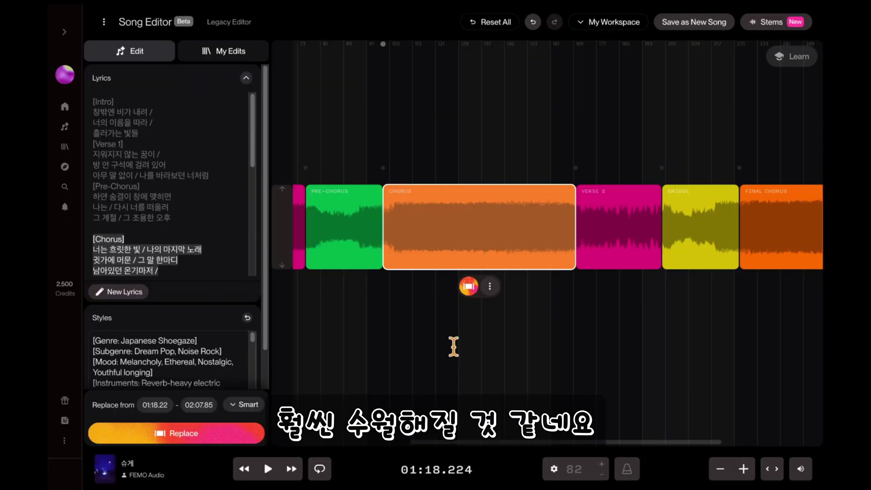
Split the Chorus section at about 01:40 and check each of its two parts.
left_click(470, 218)
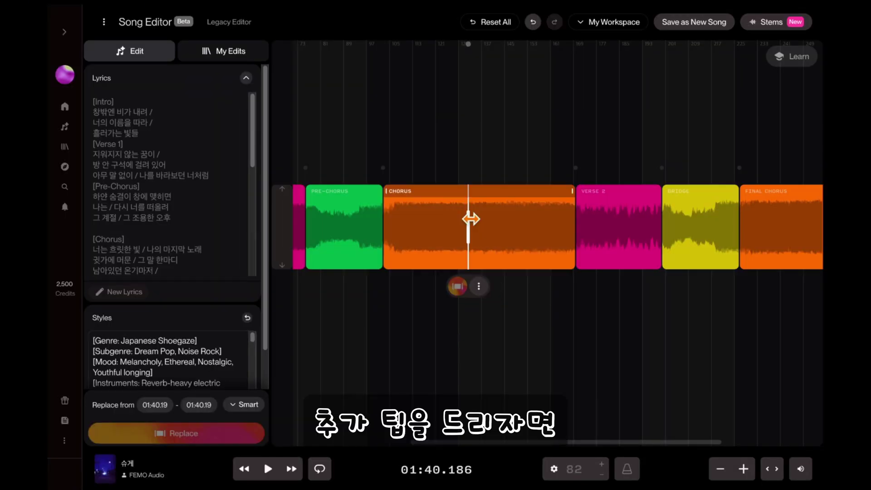
right_click(471, 219)
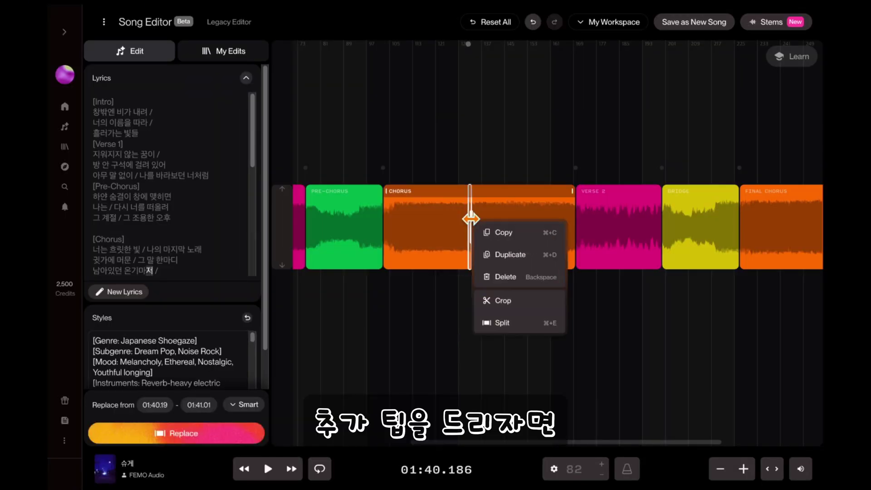
left_click(504, 323)
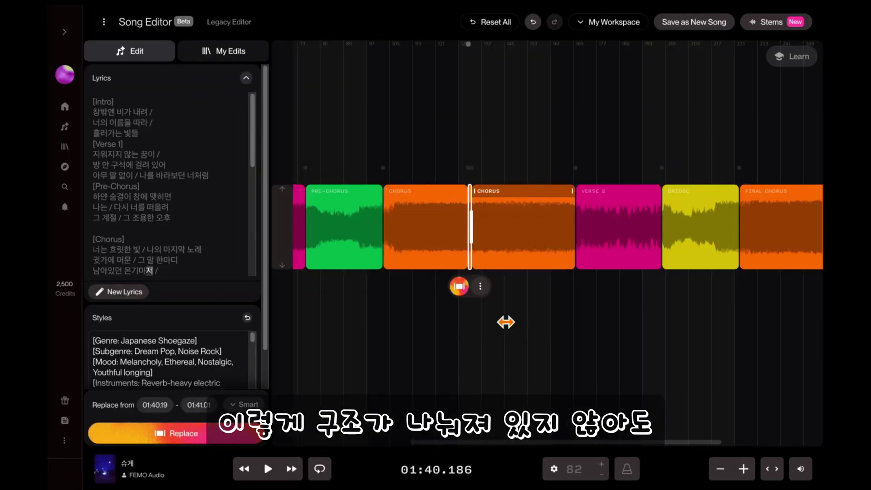
left_click(436, 238)
left_click(502, 227)
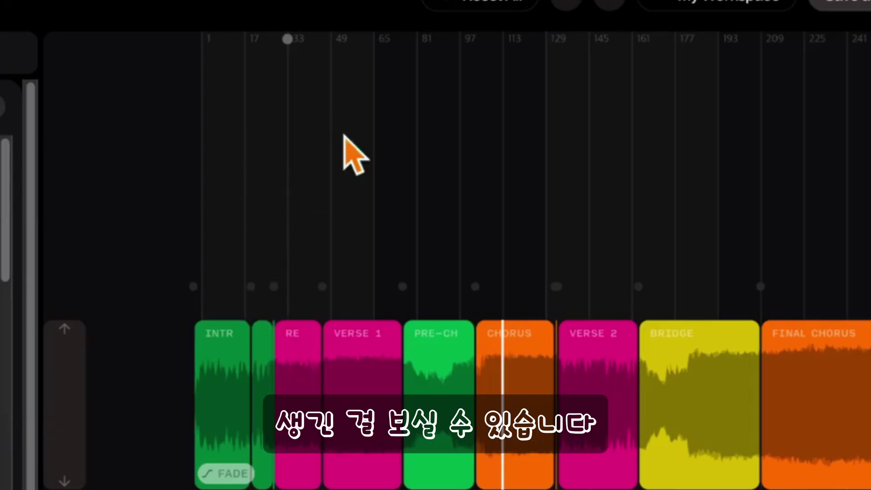
Highlight the opening style prompt text for the empty section between Pre-Chorus and Chorus.
mouse_move(502, 340)
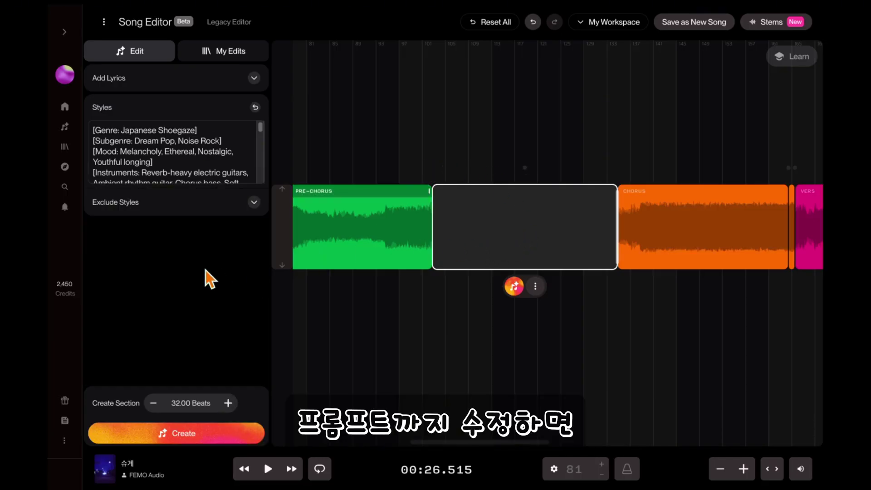
left_click_drag(224, 157, 105, 141)
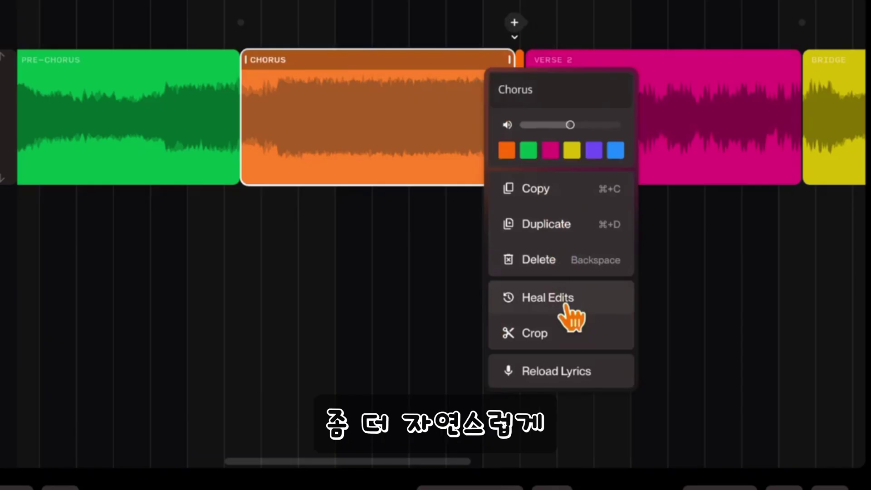
Apply Heal Edits to the Chorus section that sits before Verse 2.
left_click(566, 305)
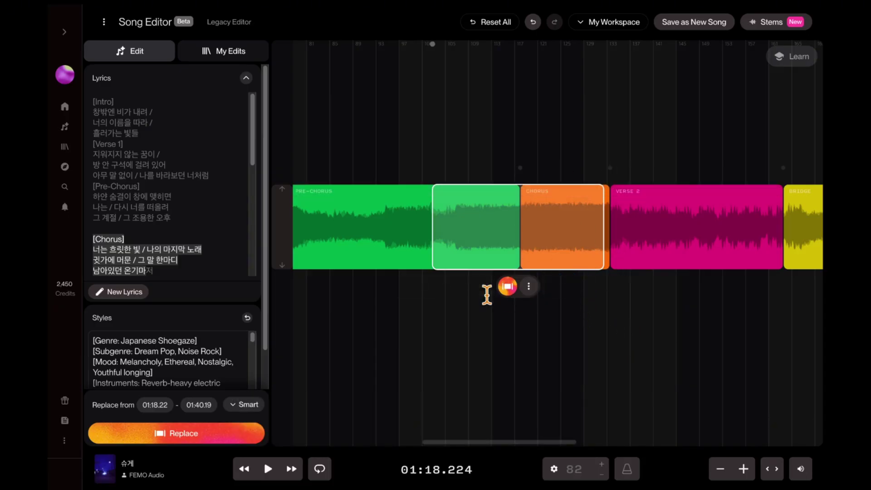
scroll(486, 293, "down", 5)
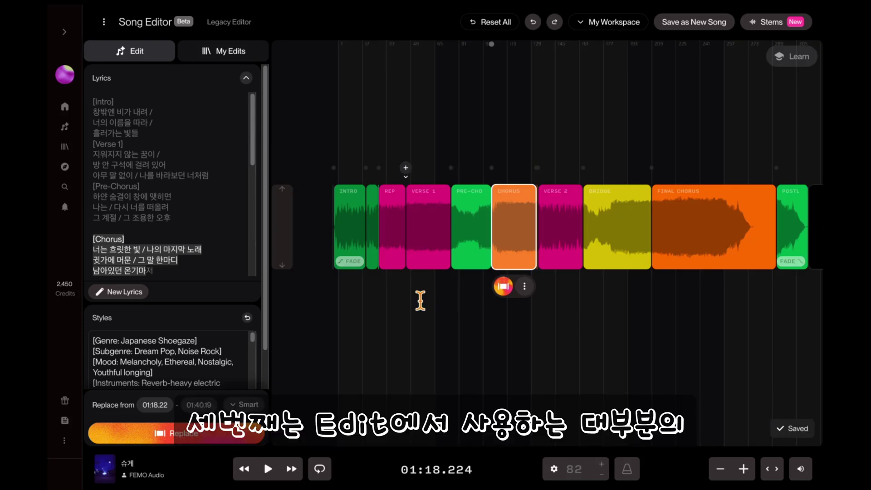
right_click(521, 194)
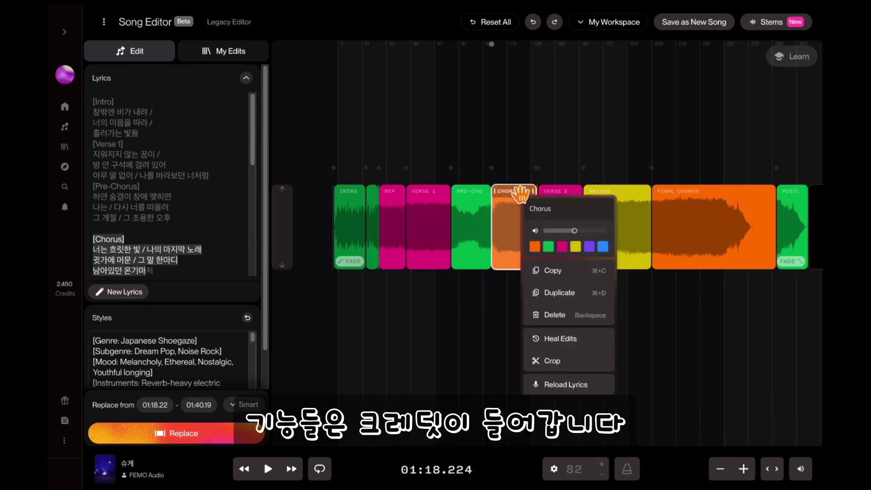
left_click(390, 381)
left_click(479, 194)
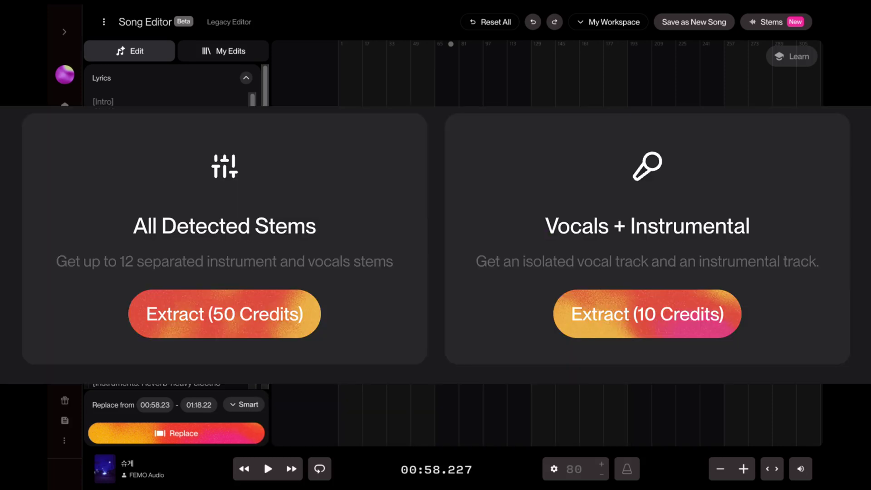
right_click(479, 194)
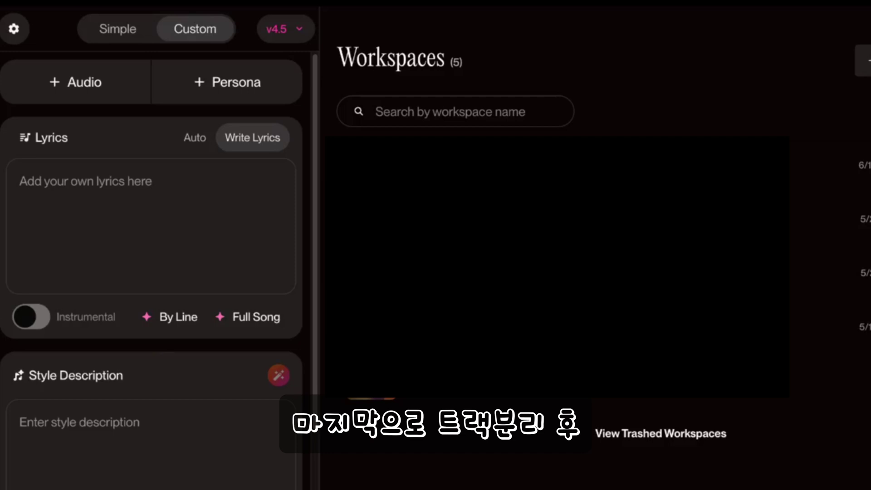
scroll(246, 456, "down", 3)
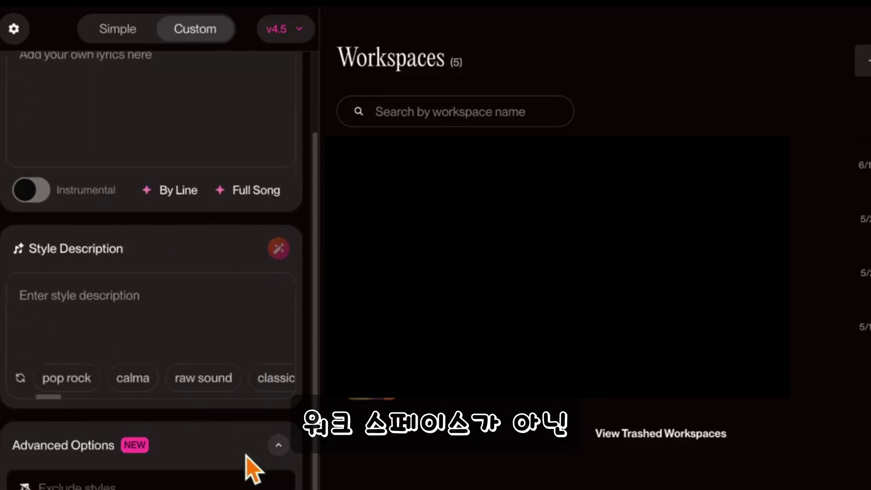
scroll(246, 456, "down", 4)
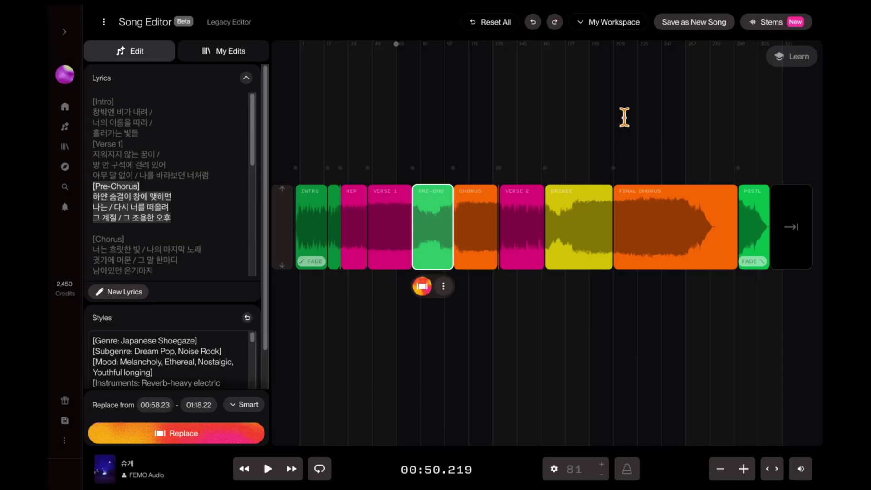
View the song's already extracted stems under All Detected Stems and look through the versions up to Version 3.
left_click(779, 33)
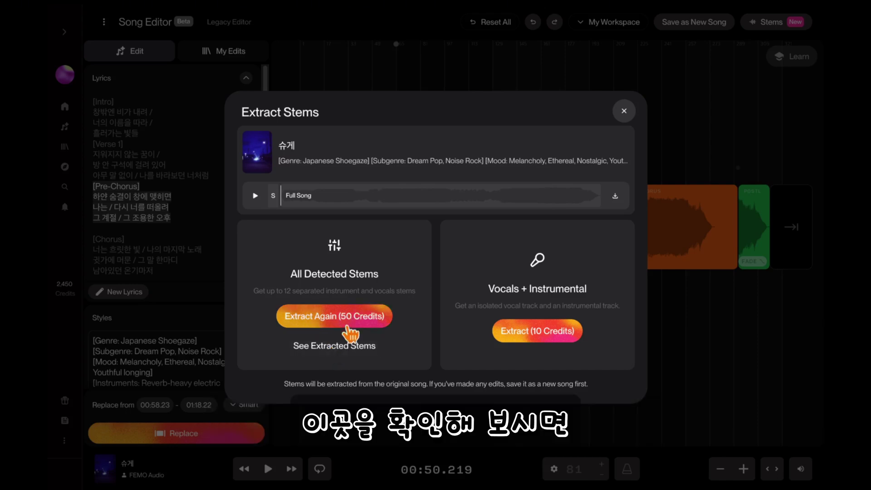
left_click(347, 348)
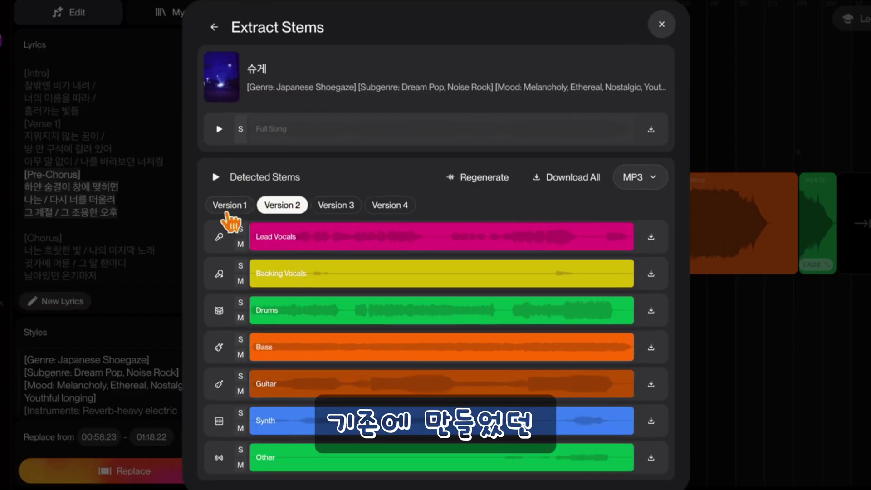
left_click(264, 212)
left_click(304, 226)
left_click(328, 221)
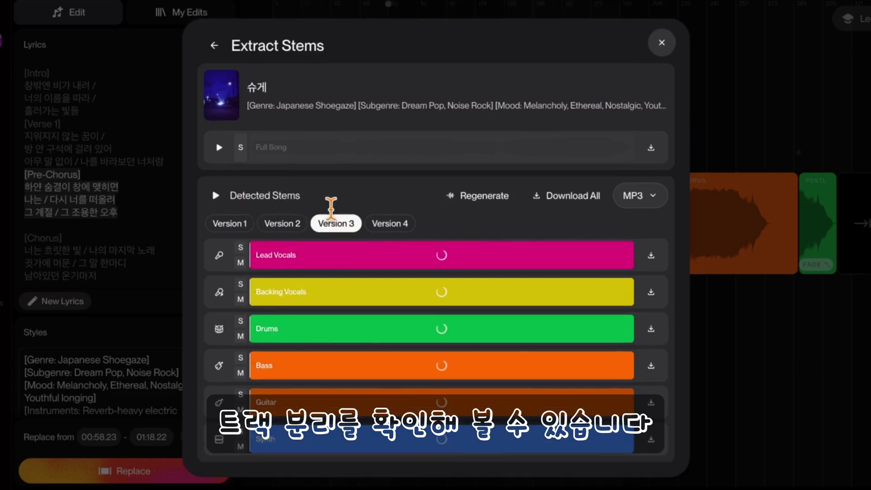